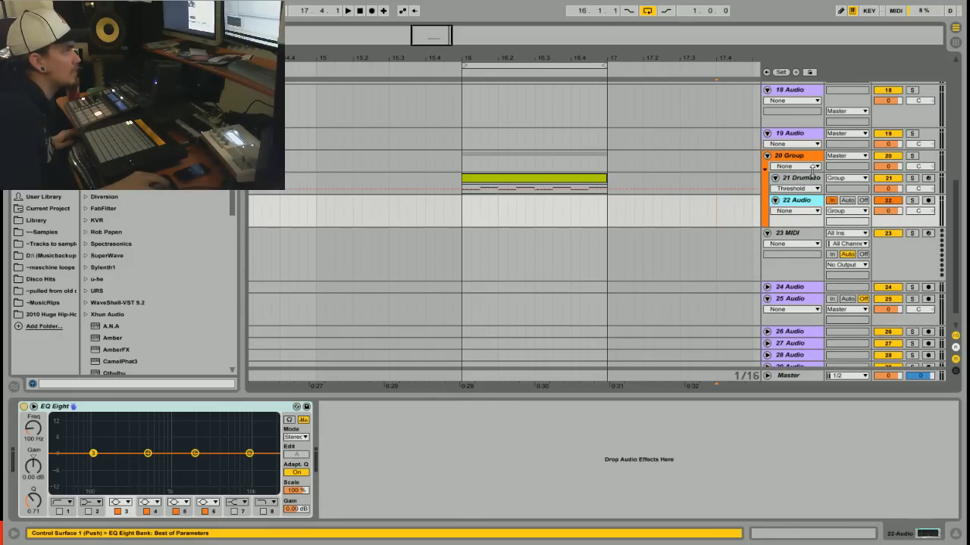
- Load the Phoscyon instrument onto the empty MIDI track 23 and position its plug-in window over the arrangement
left_click(815, 236)
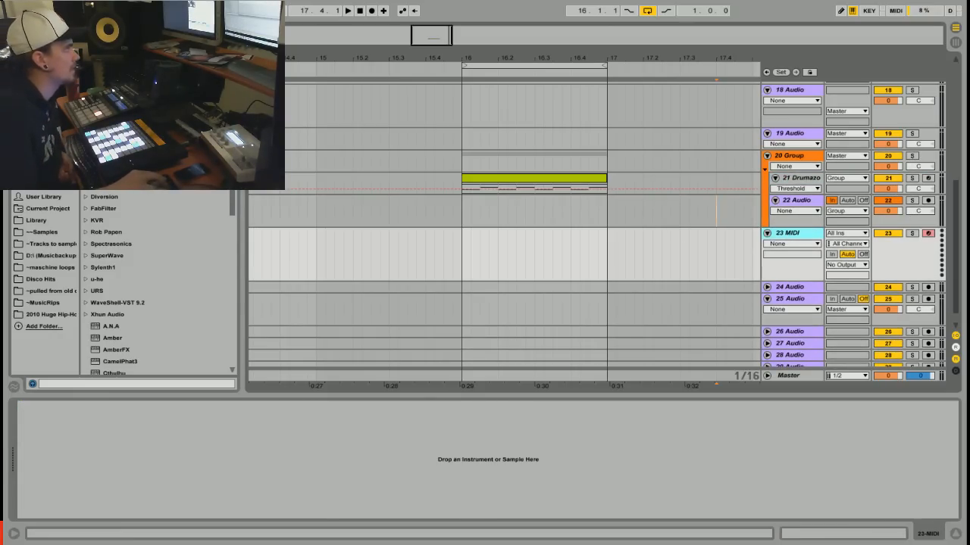
left_click(107, 475)
left_click_drag(105, 470, 105, 469)
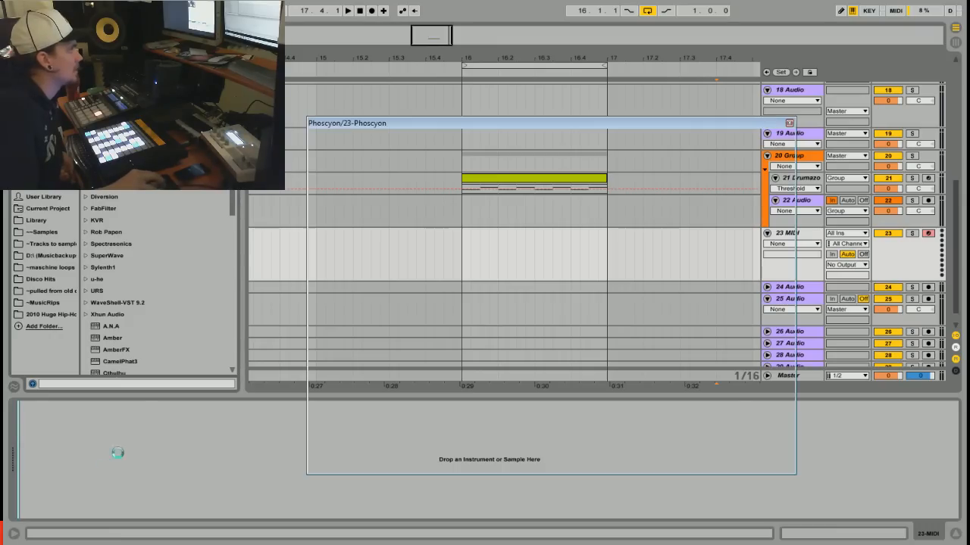
left_click_drag(439, 124, 415, 129)
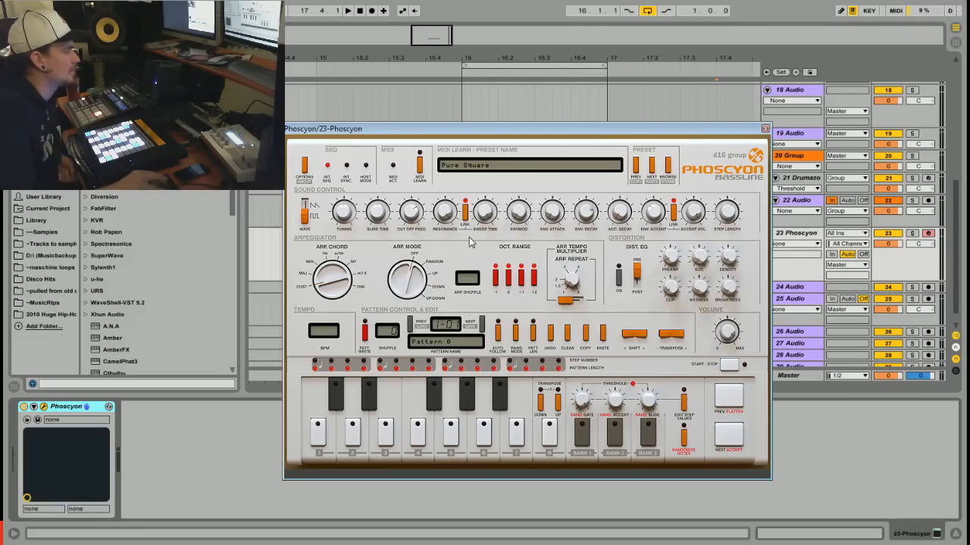
left_click_drag(489, 133, 499, 135)
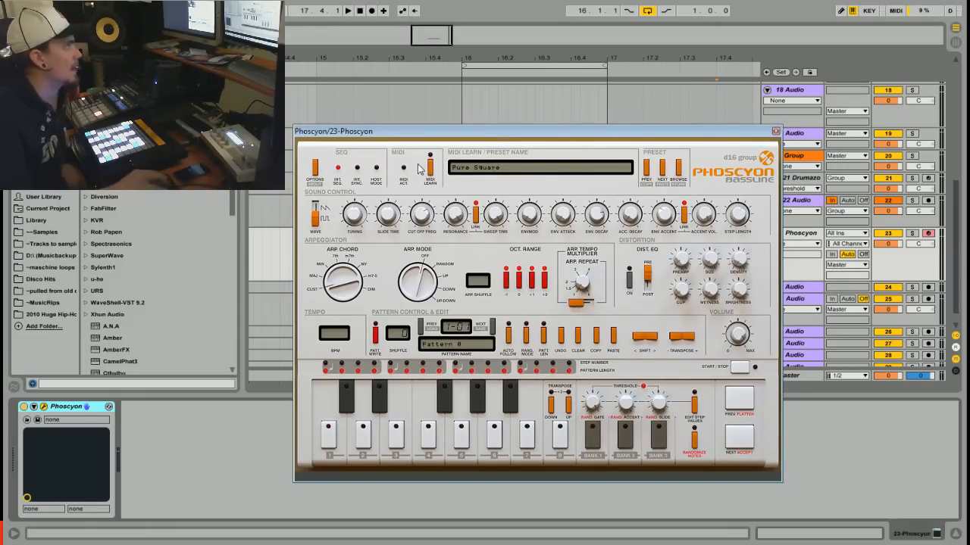
- Toggle Phoscyon's internal sequencer off and back on, and enable Host Mode so incoming notes trigger its patterns
left_click(338, 168)
left_click(338, 168)
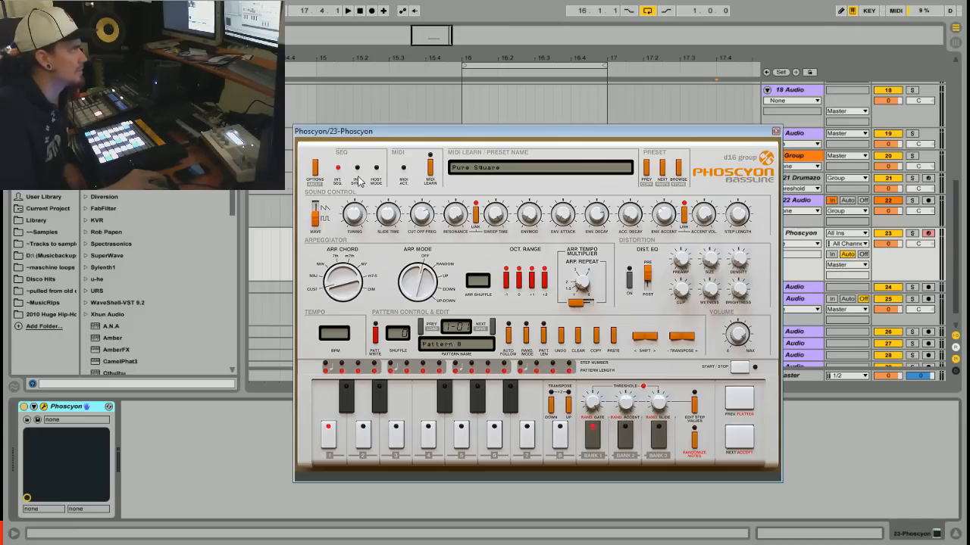
left_click(377, 169)
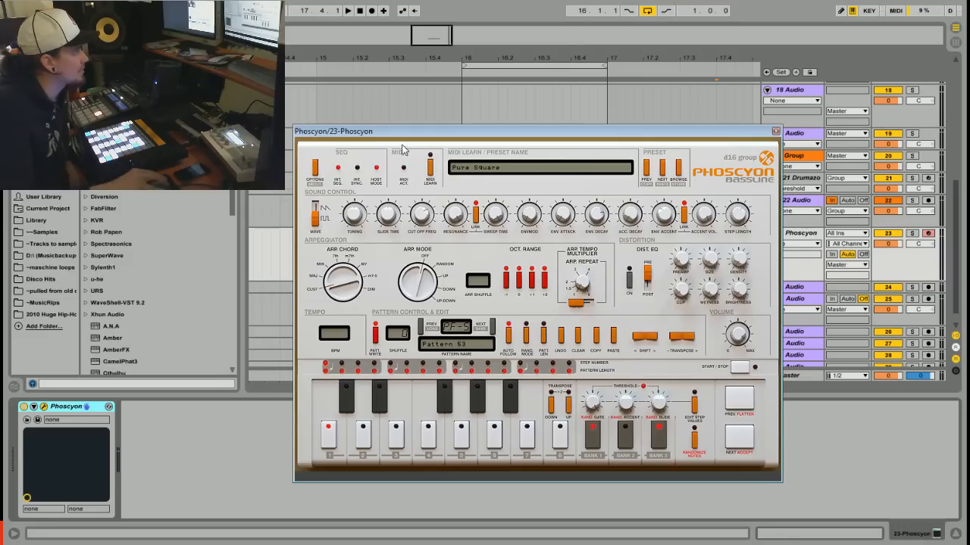
left_click(338, 170)
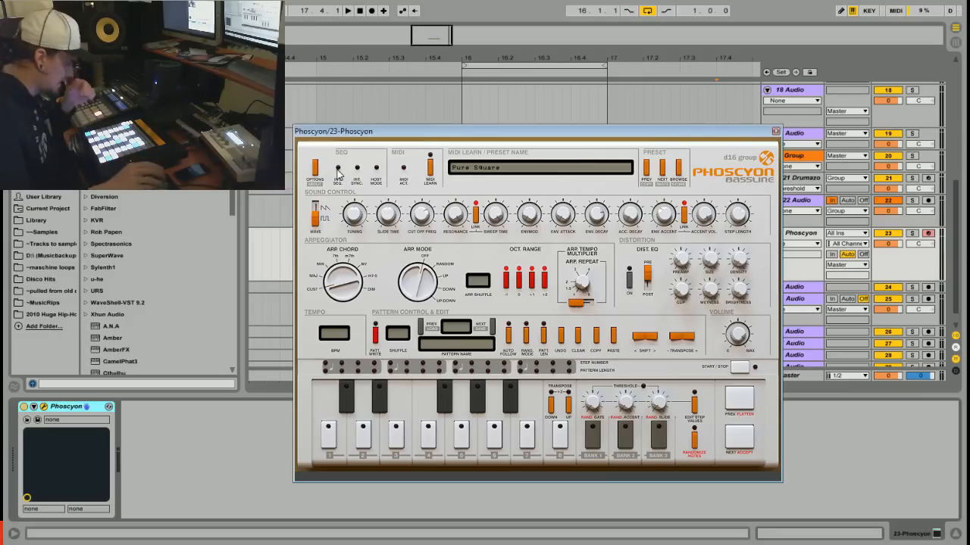
left_click(338, 170)
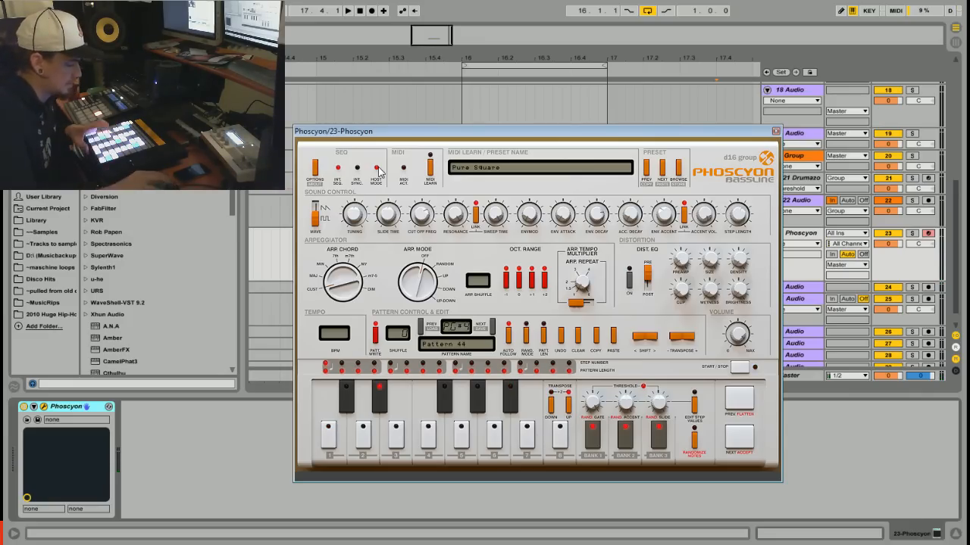
- Close the plug-in window and insert a one-bar MIDI clip on the Phoscyon track from bar 16 to 17
left_click(775, 130)
left_click_drag(461, 245, 595, 258)
right_click(590, 233)
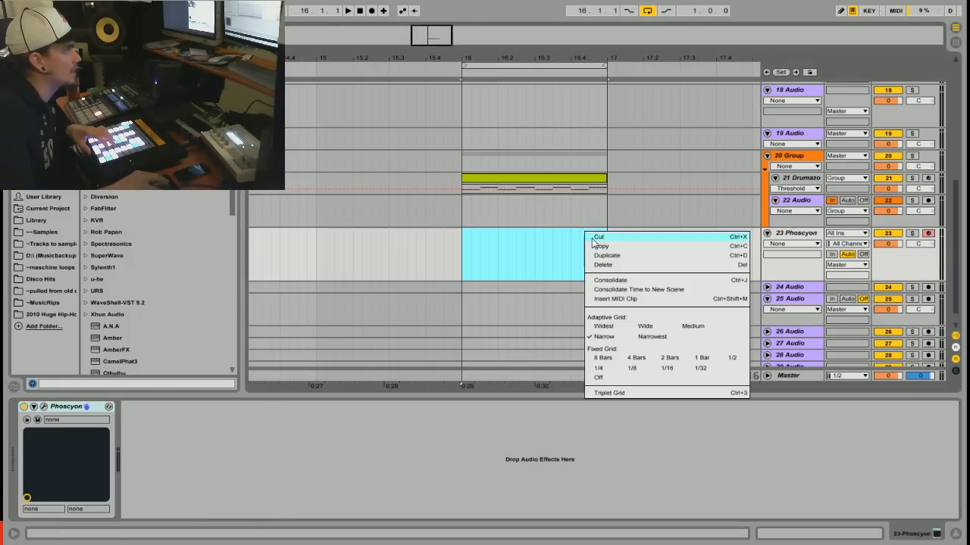
left_click(621, 301)
left_click(807, 528)
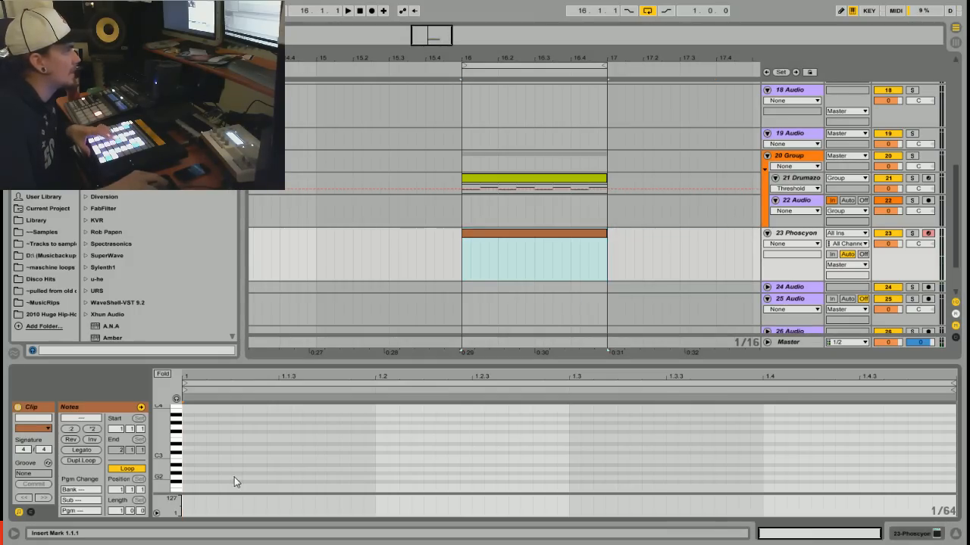
- Draw sustained G#2 and C4 notes across the full bar of the Phoscyon clip
key("b")
left_click(189, 473)
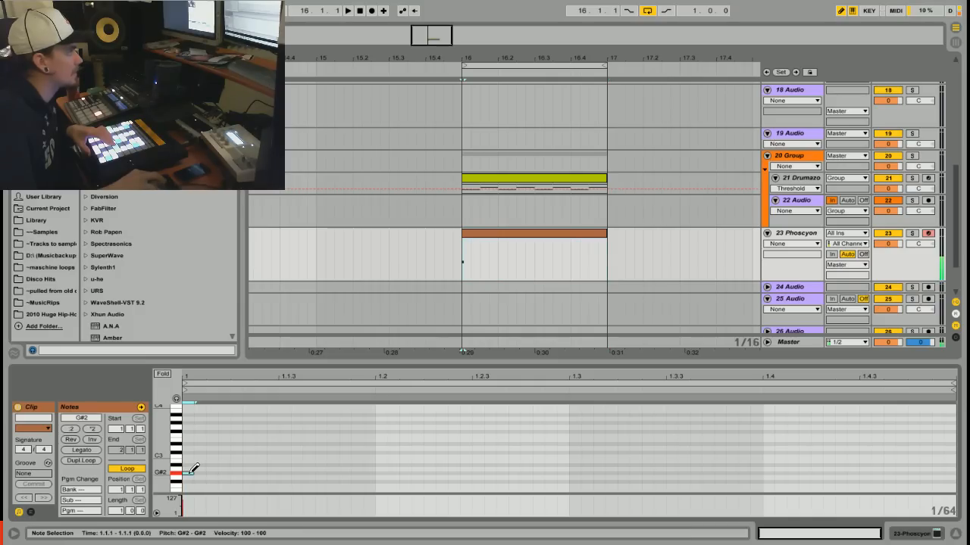
left_click_drag(197, 475, 954, 494)
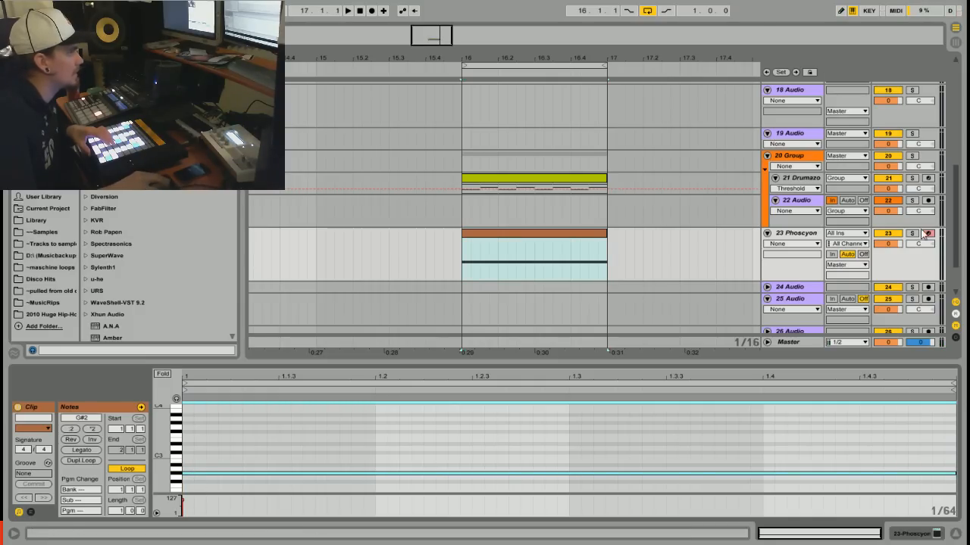
- Solo the Phoscyon track and play the loop from bar 16 to audition the pattern
left_click(913, 234)
left_click(455, 70)
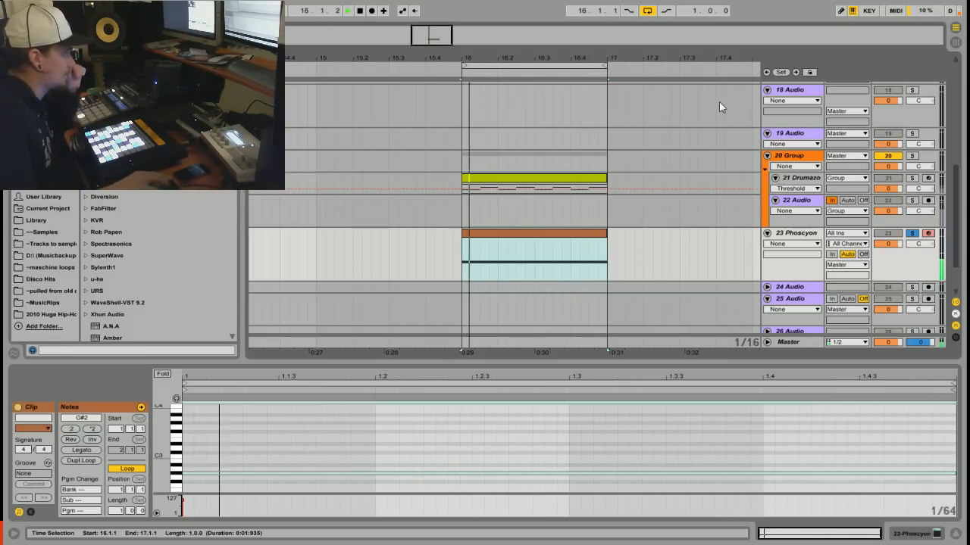
left_click(358, 11)
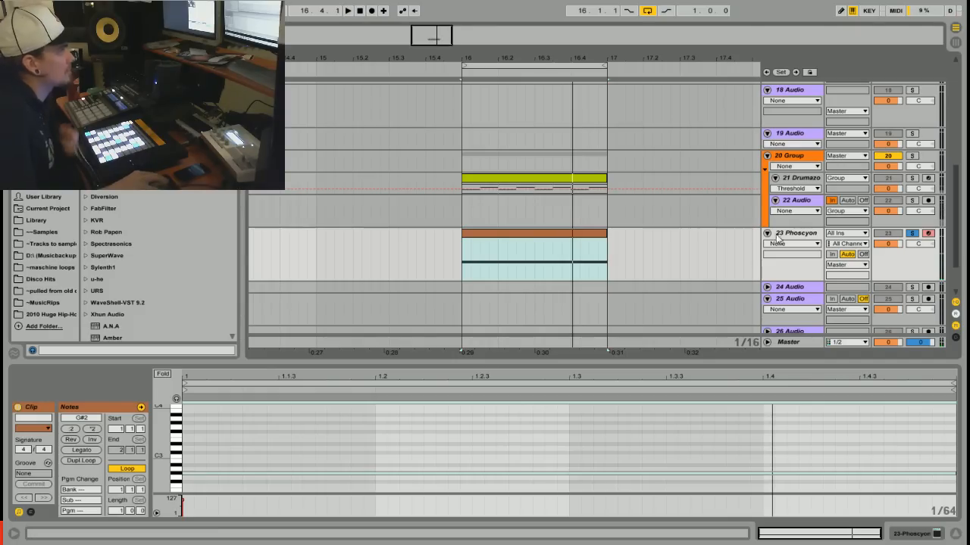
- Reopen the Phoscyon editor from the track's devices and compare its saw and square waveforms while playing the loop
left_click(911, 533)
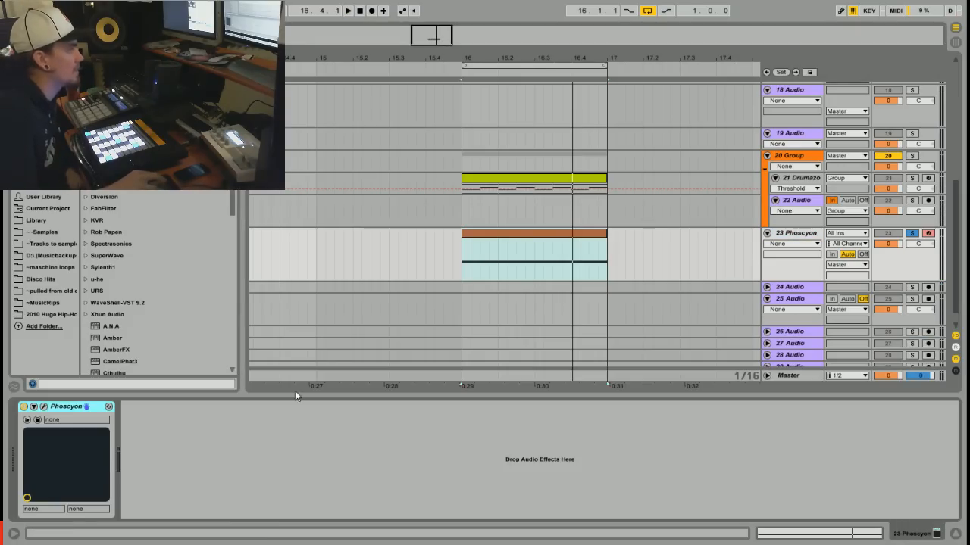
left_click(44, 407)
left_click_drag(502, 134, 525, 140)
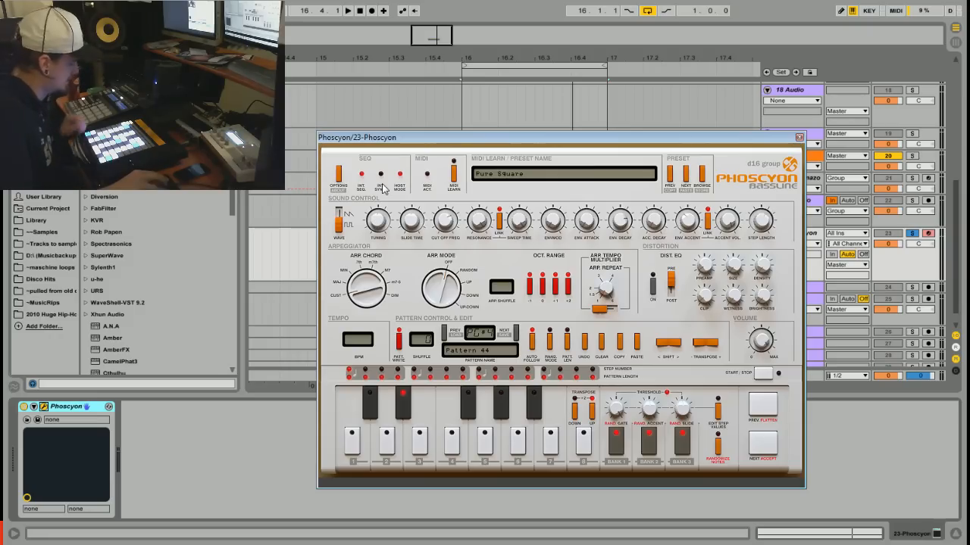
key("space")
left_click(340, 228)
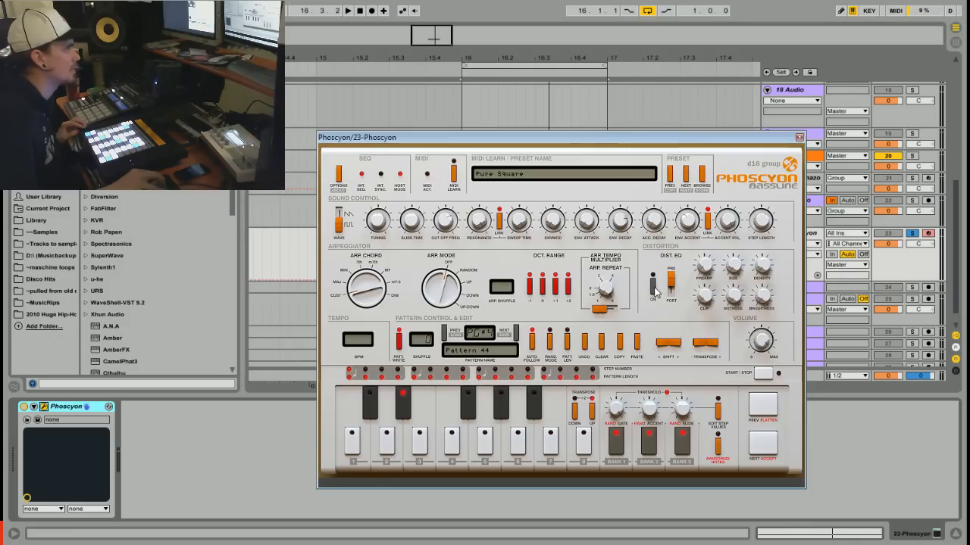
- Turn on Phoscyon's distortion, set its Clip to about -23.5 dB and audition the loop
left_click(655, 289)
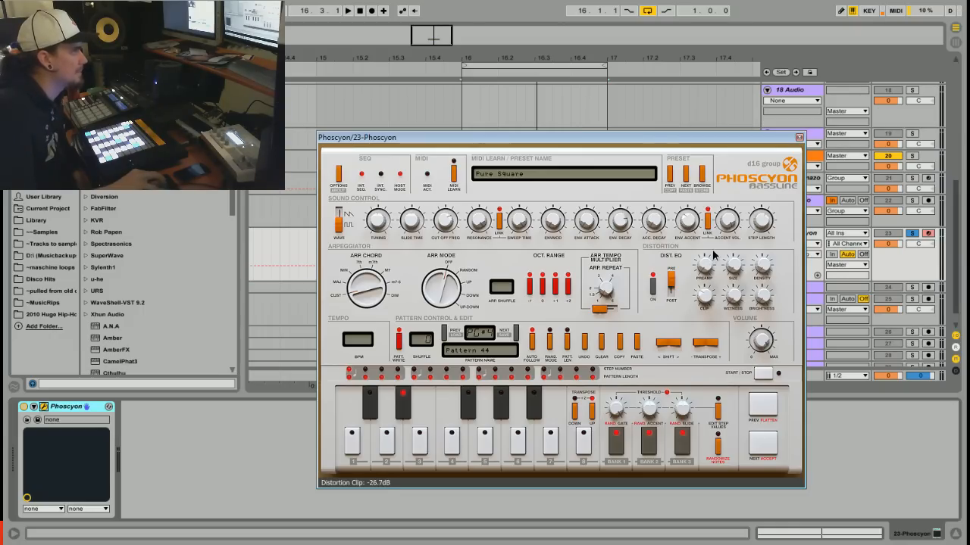
left_click_drag(706, 303, 702, 300)
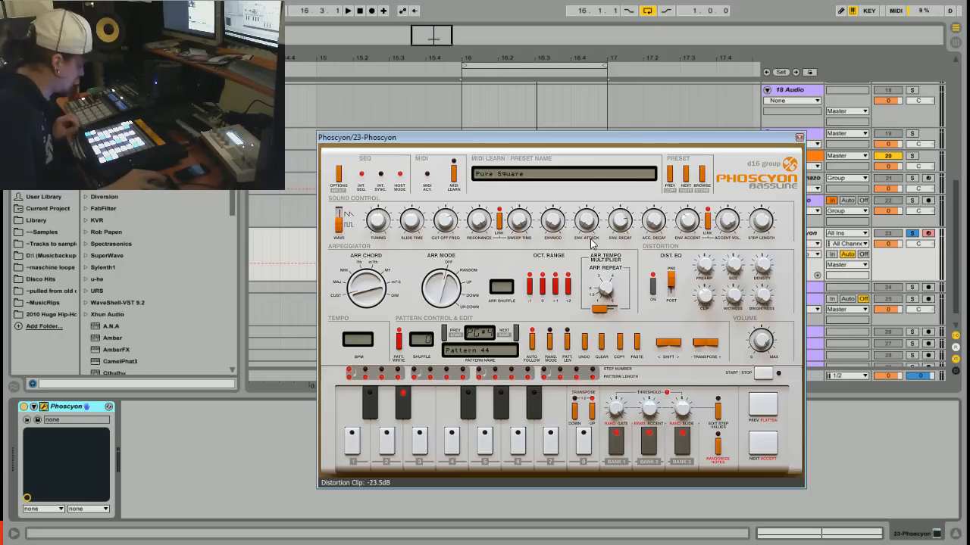
key("space")
- Balance the distortion's Preamp and Clip amounts against each other while repeatedly playing the loop
mouse_move(706, 298)
left_mouse_down()
mouse_move(706, 288)
mouse_move(724, 289)
left_mouse_up()
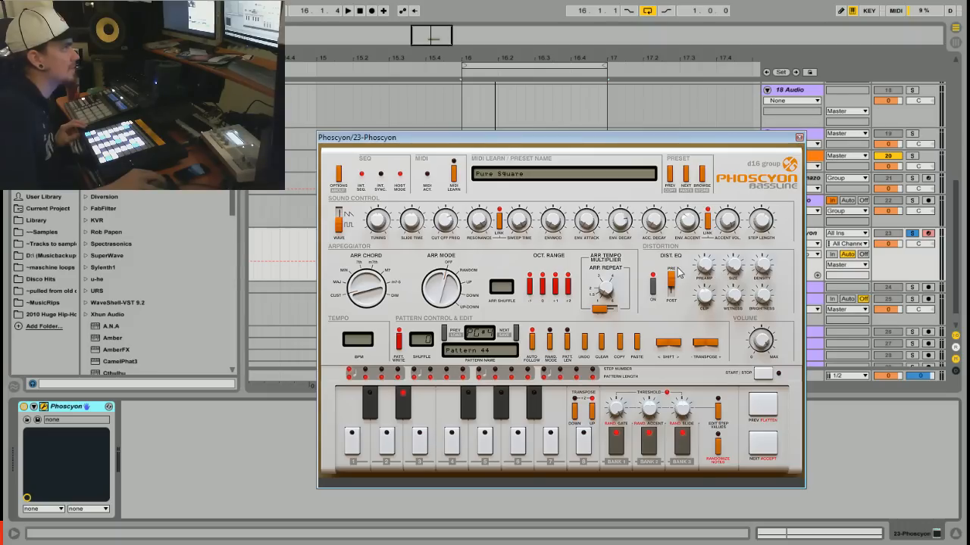
key("space")
left_click_drag(706, 272, 711, 194)
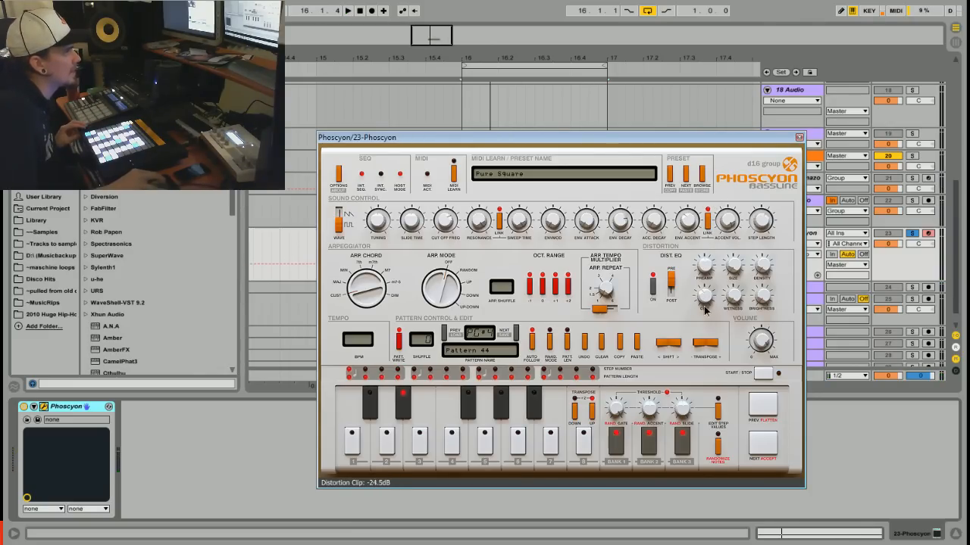
left_click_drag(709, 284, 706, 255)
left_click_drag(706, 290, 707, 313)
key("space")
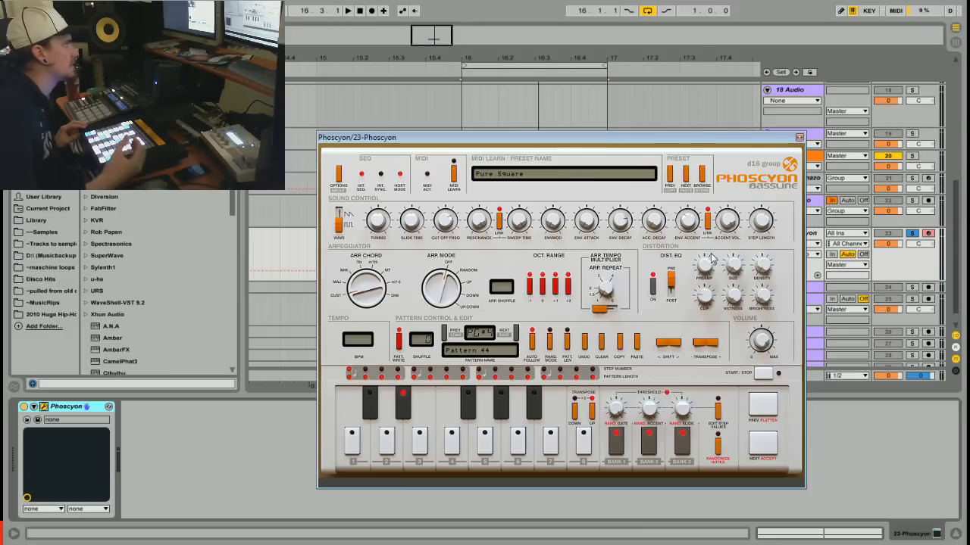
key("space")
mouse_move(704, 267)
left_mouse_down()
mouse_move(710, 306)
mouse_move(705, 254)
left_mouse_up()
mouse_move(707, 298)
left_mouse_down()
mouse_move(707, 271)
mouse_move(708, 294)
left_mouse_up()
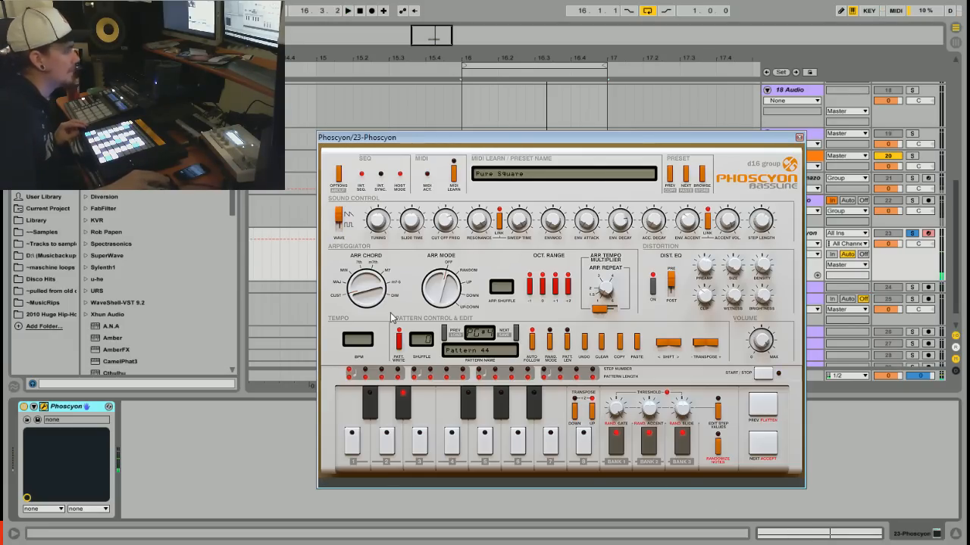
- Use Configure mode to expose Cutoff, Resonance, Env Mod and Env Accent as parameters on the Phoscyon device
left_click(34, 407)
left_click(140, 409)
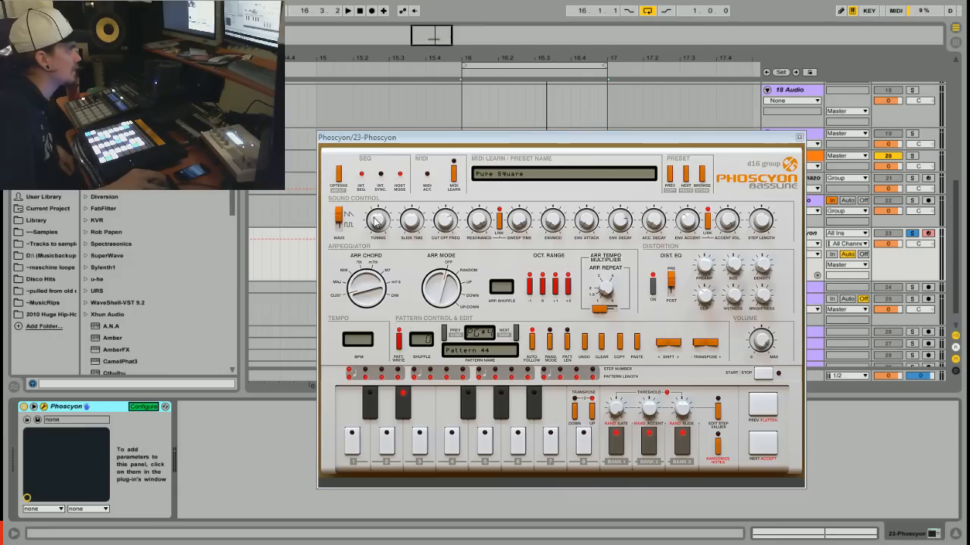
left_click(447, 226)
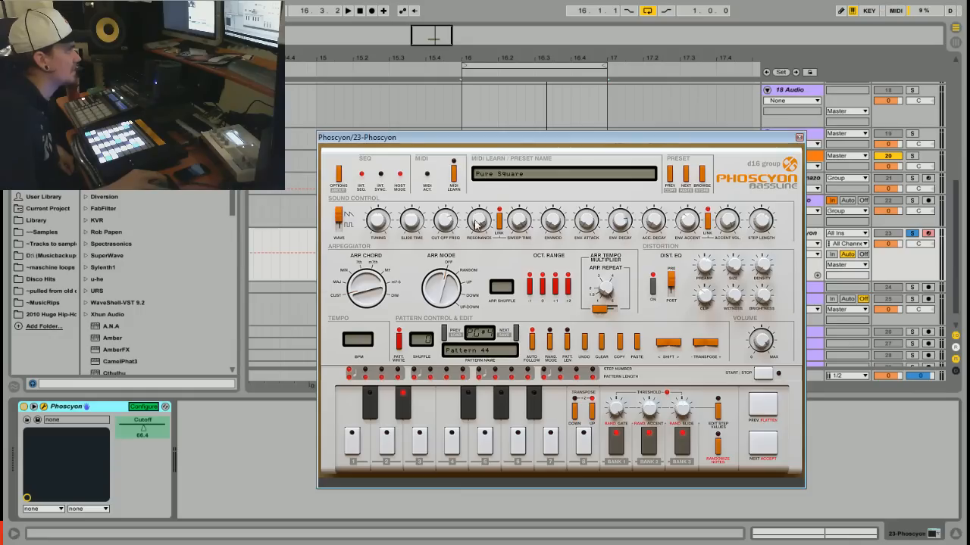
left_click(477, 221)
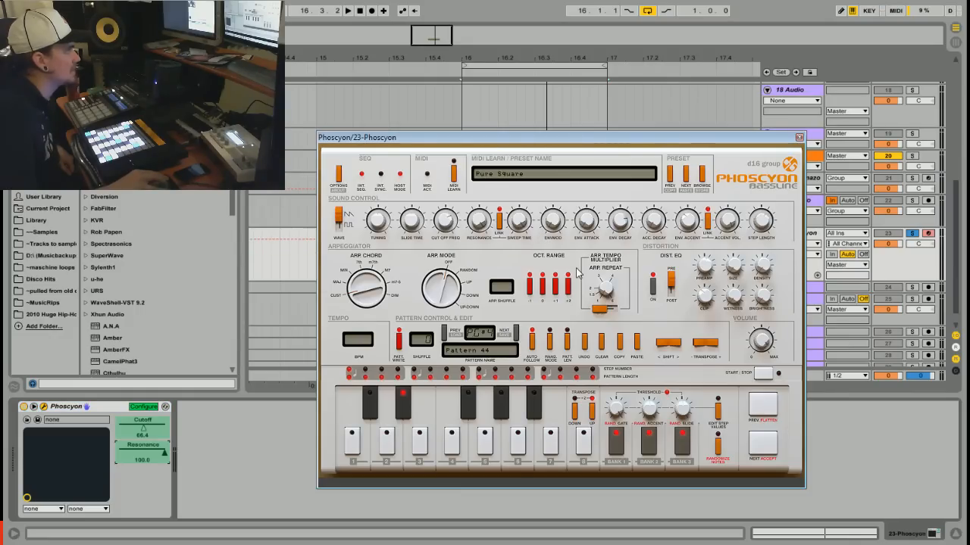
left_click(554, 220)
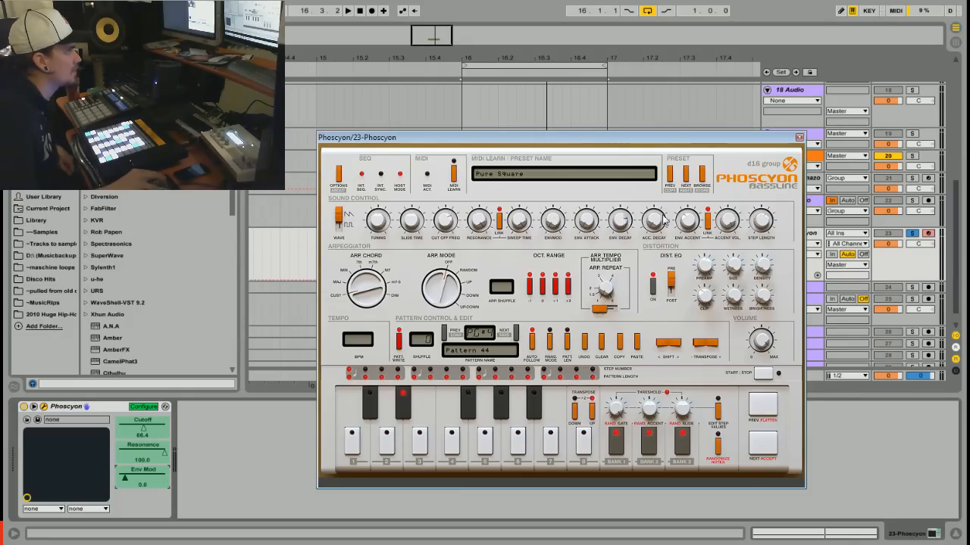
left_click(687, 220)
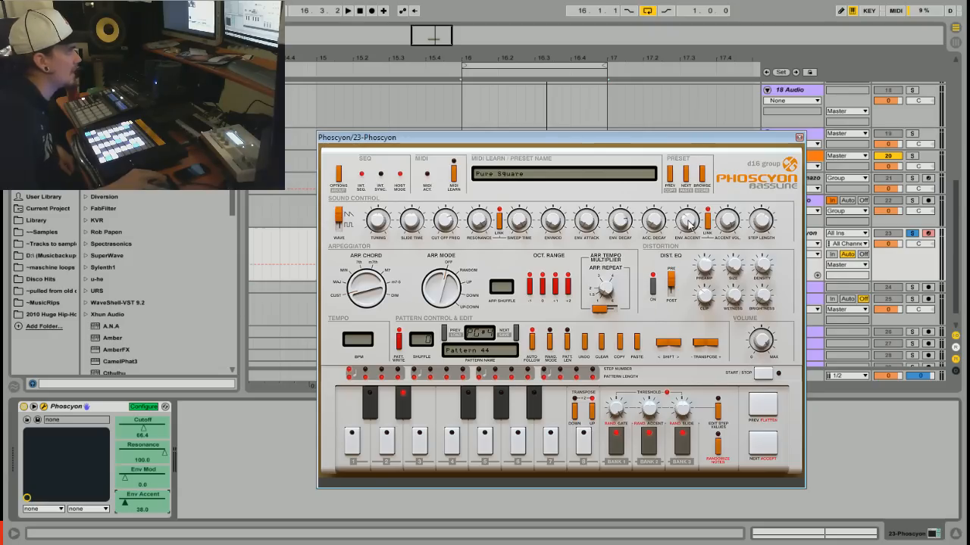
left_click(145, 407)
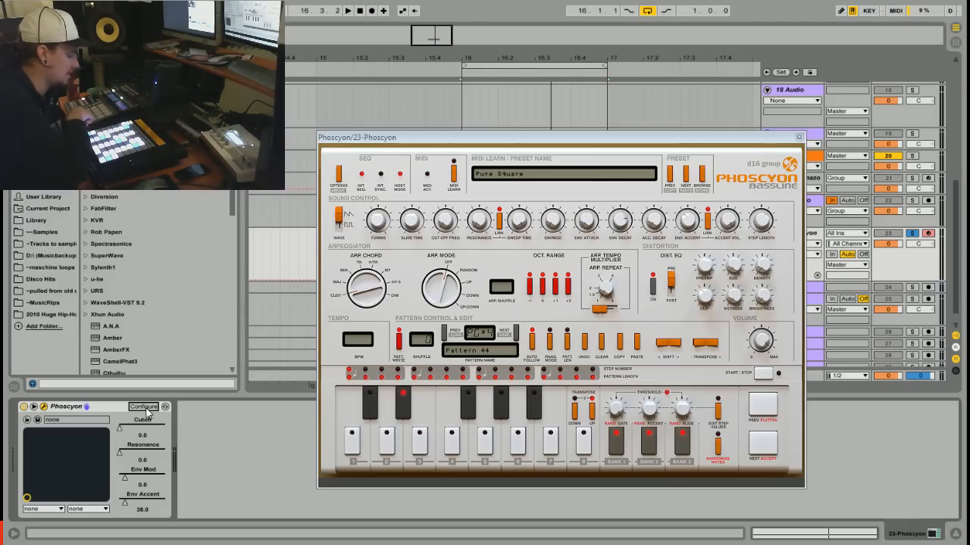
- Play the loop to audition the bassline with different Cutoff and Resonance settings
key("space")
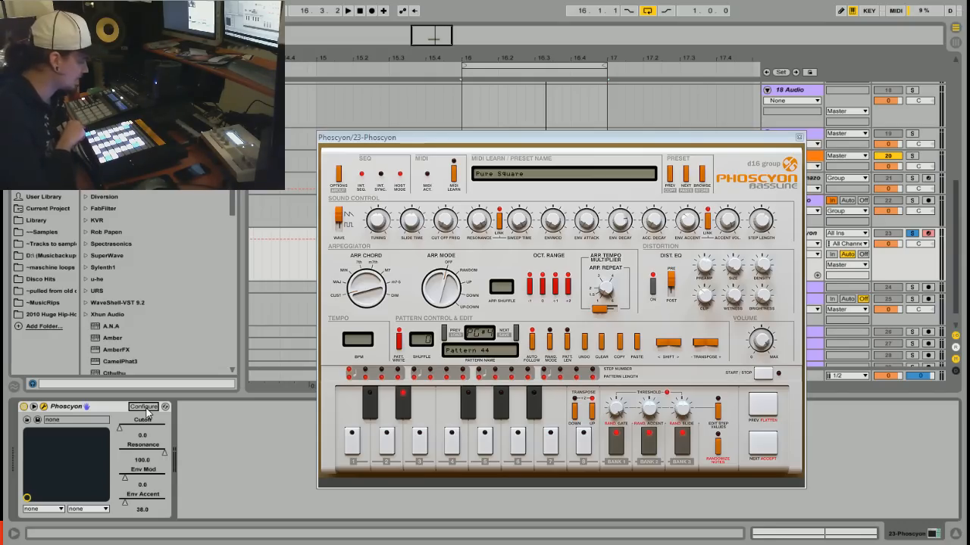
key("space")
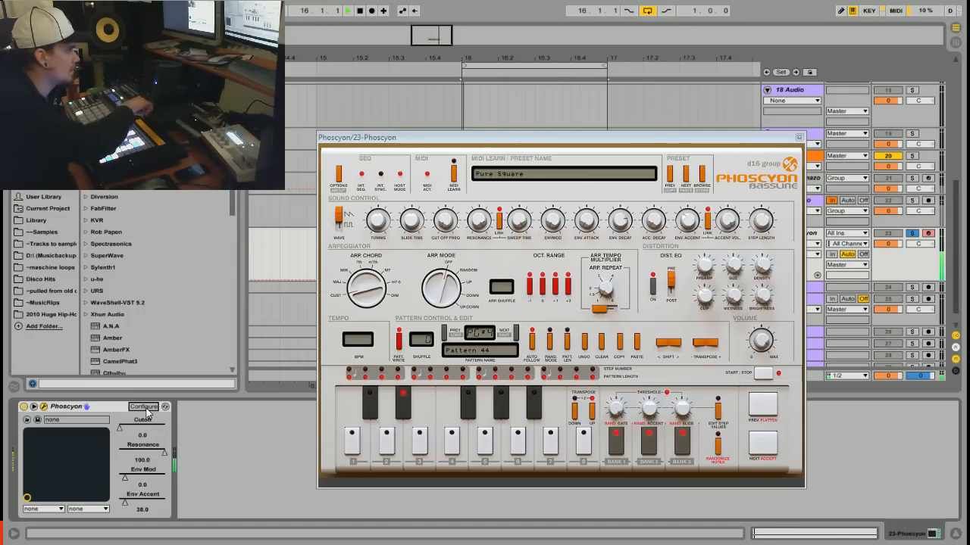
key("space")
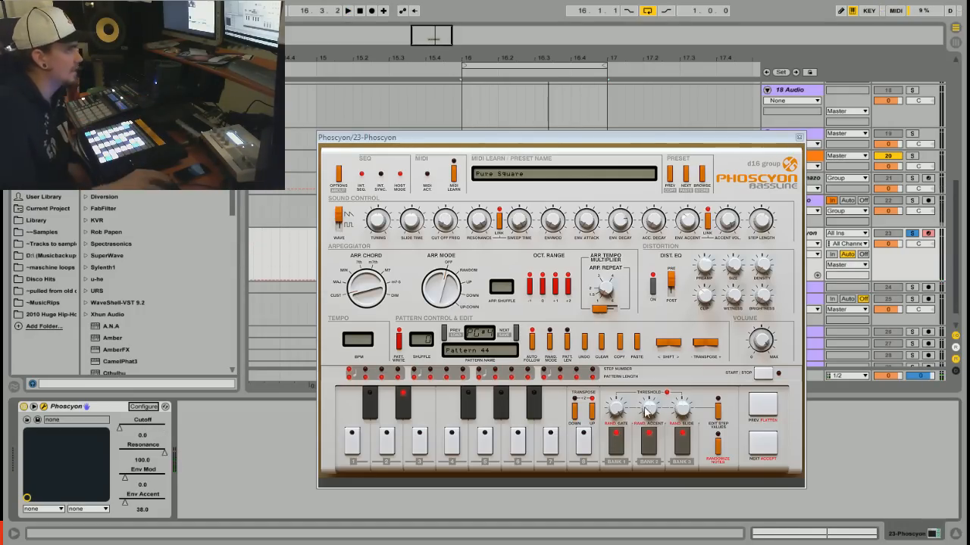
- Copy the sidechain Compressor from the Drumazon track and paste it after Phoscyon on track 23
left_click(817, 180)
right_click(242, 416)
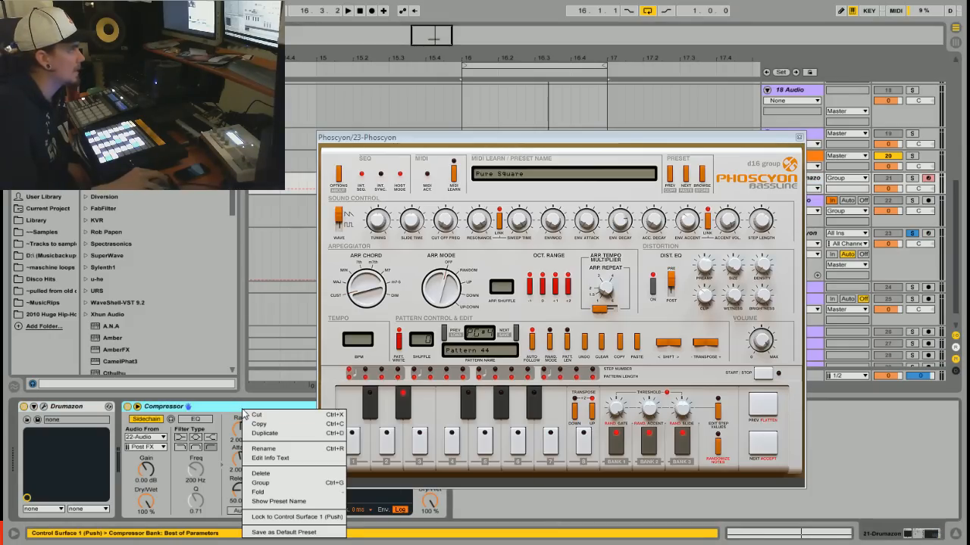
left_click(258, 425)
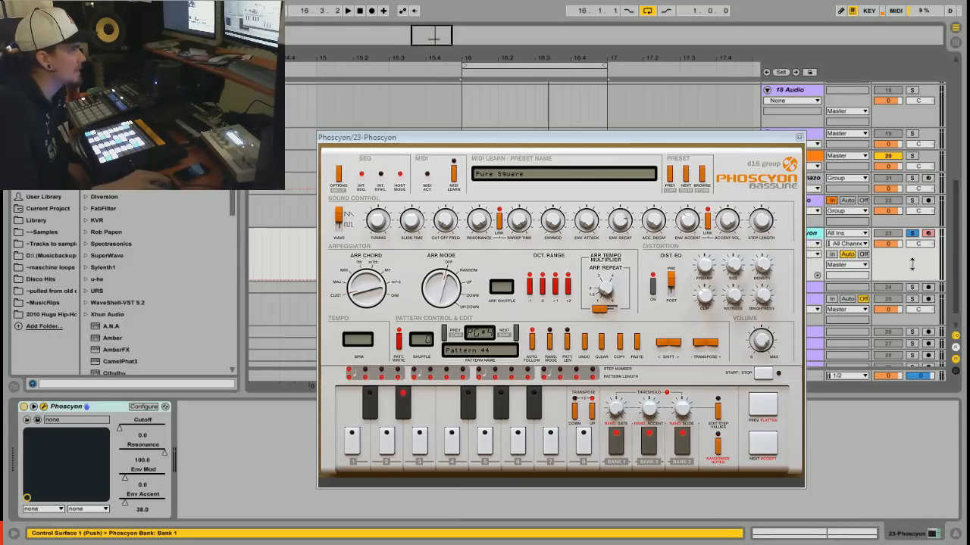
right_click(217, 461)
left_click(231, 466)
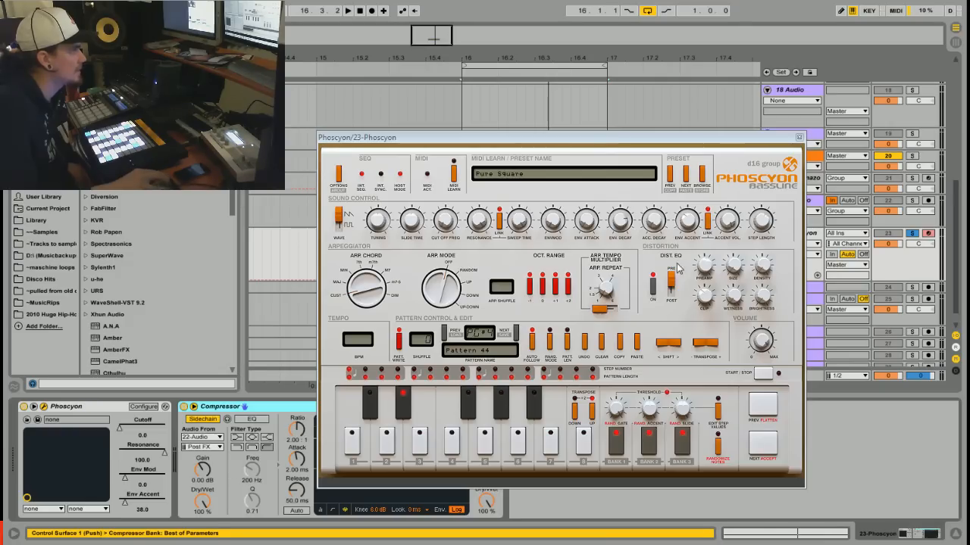
- Play the loop with track 23 unsoloed and the Drumazon track deactivated to hear the sidechained bassline in the mix
left_click(345, 12)
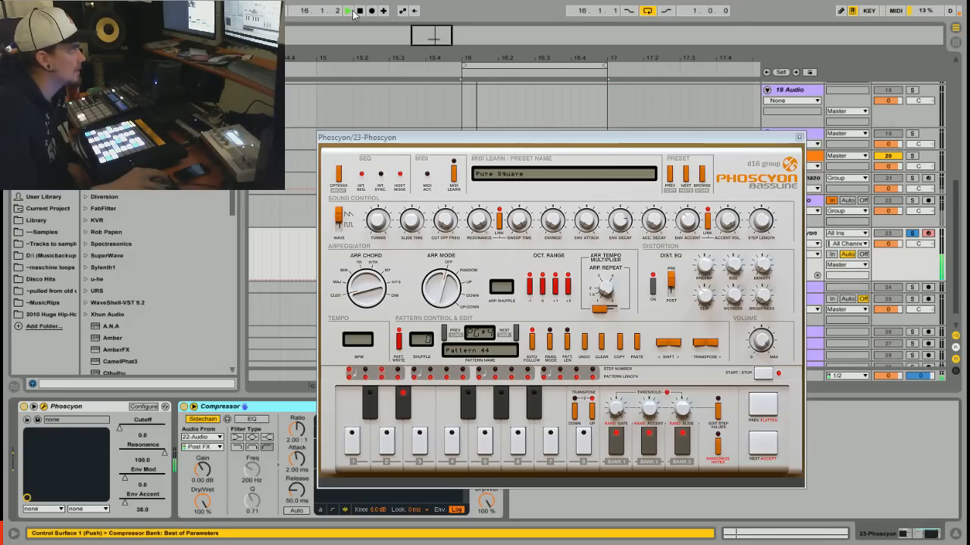
left_click(913, 237)
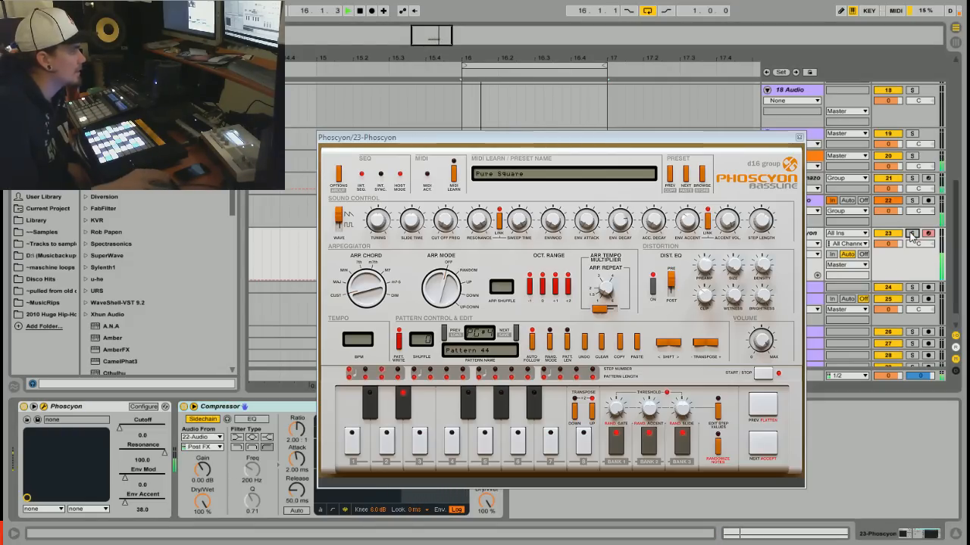
left_click(893, 179)
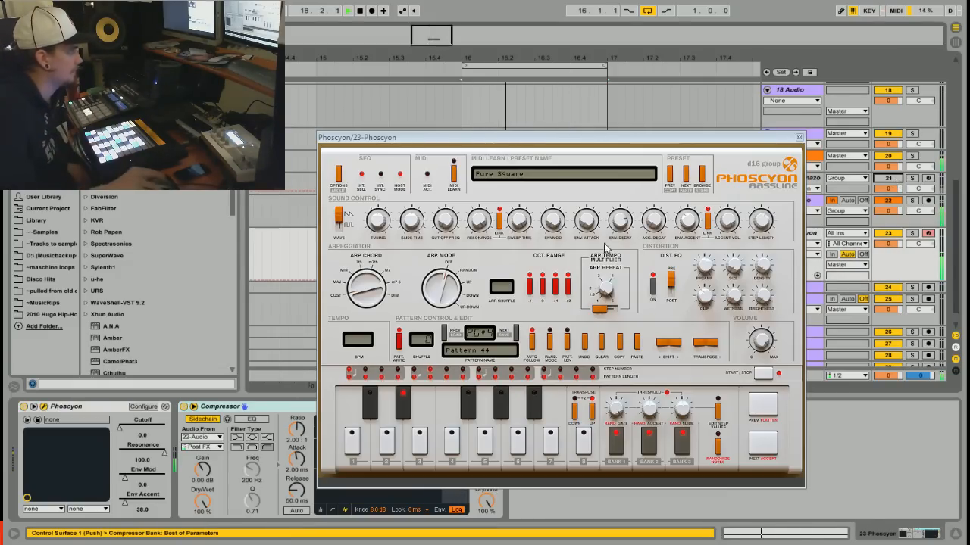
- Solo track 23 and play the loop while sweeping Phoscyon's Env Accent between 100 and 0 and adjusting Env Attack
left_click(86, 409)
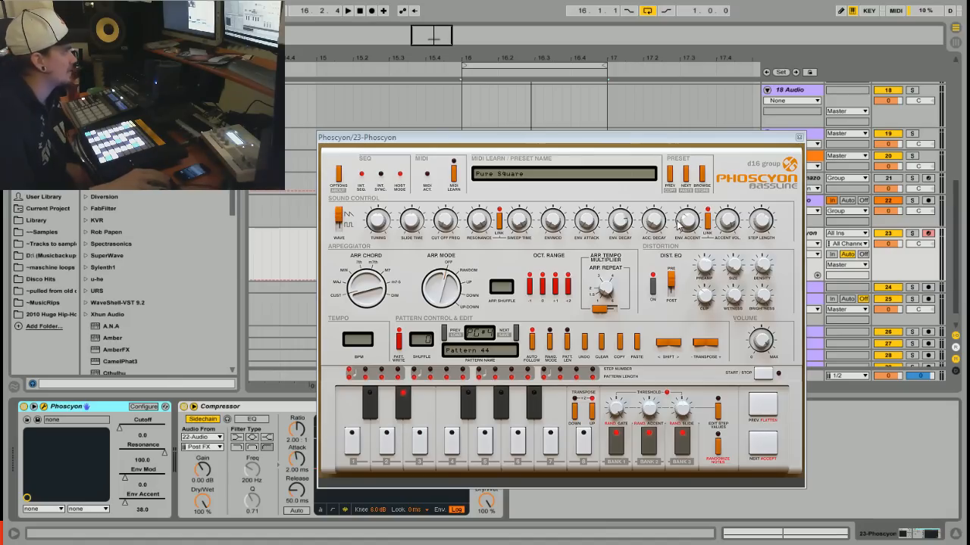
left_click(913, 232)
key("space")
left_click_drag(689, 221, 703, 44)
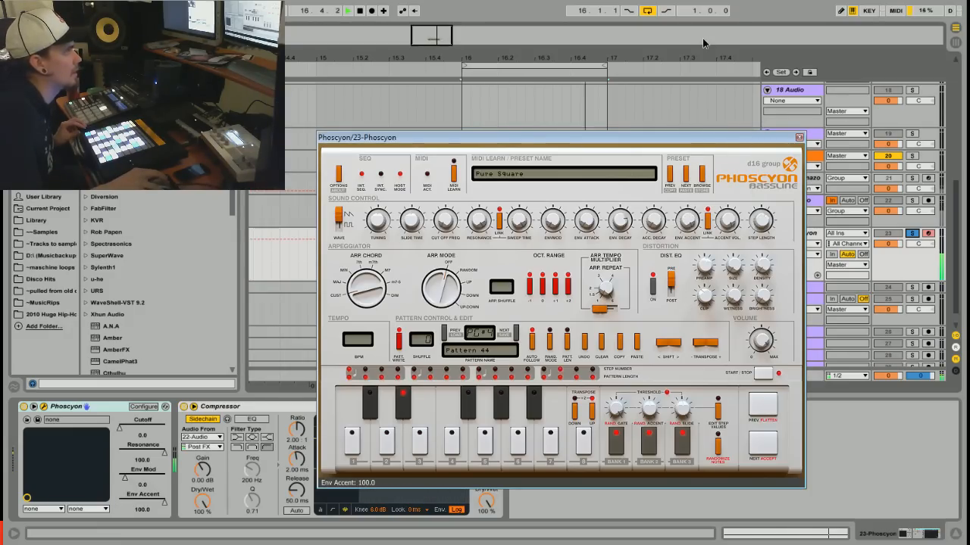
left_click_drag(703, 129, 690, 300)
key("space")
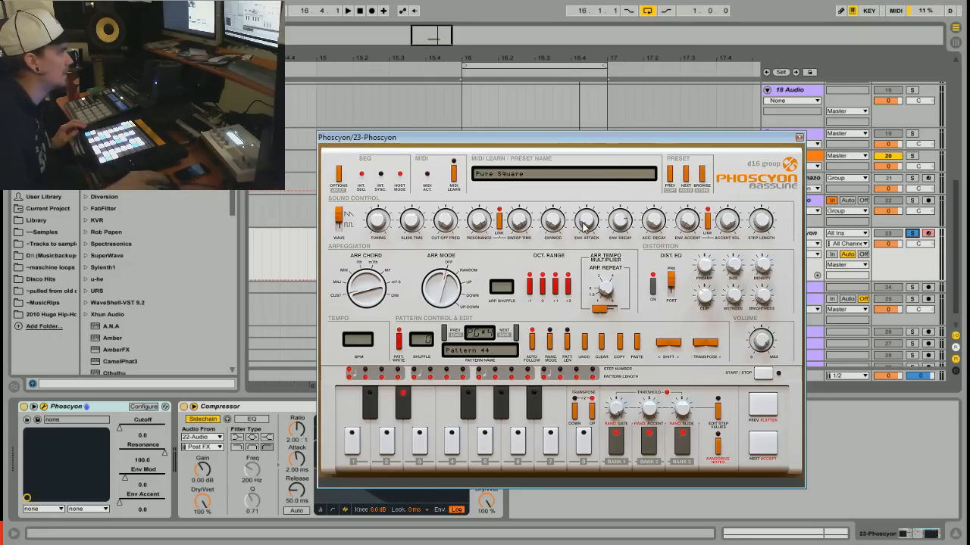
key("space")
left_click_drag(583, 223, 625, 154)
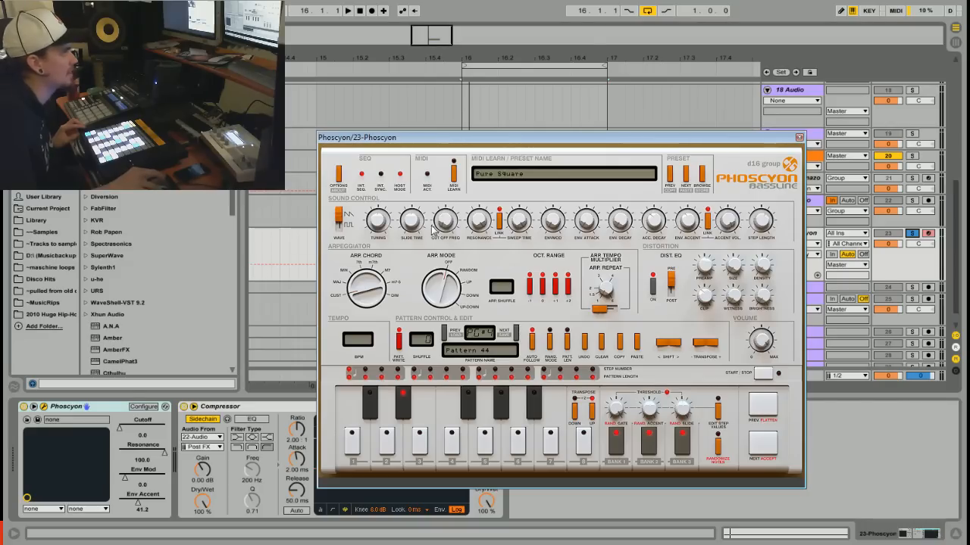
- Audition Phoscyon's Slide Time during playback by sweeping it up to 1700 ms and back down
key("space")
left_click_drag(415, 219, 415, 219)
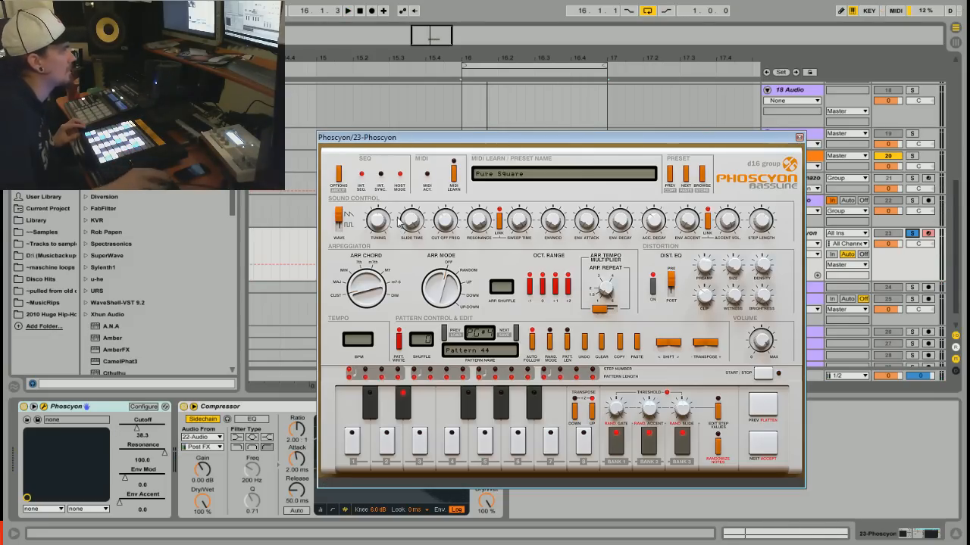
left_click(413, 222)
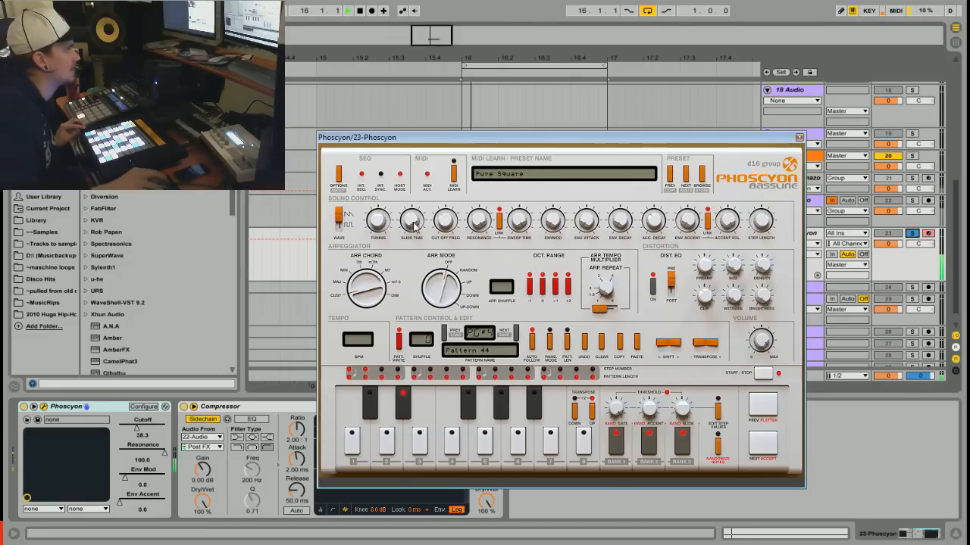
left_click_drag(409, 222, 435, 271)
key("space")
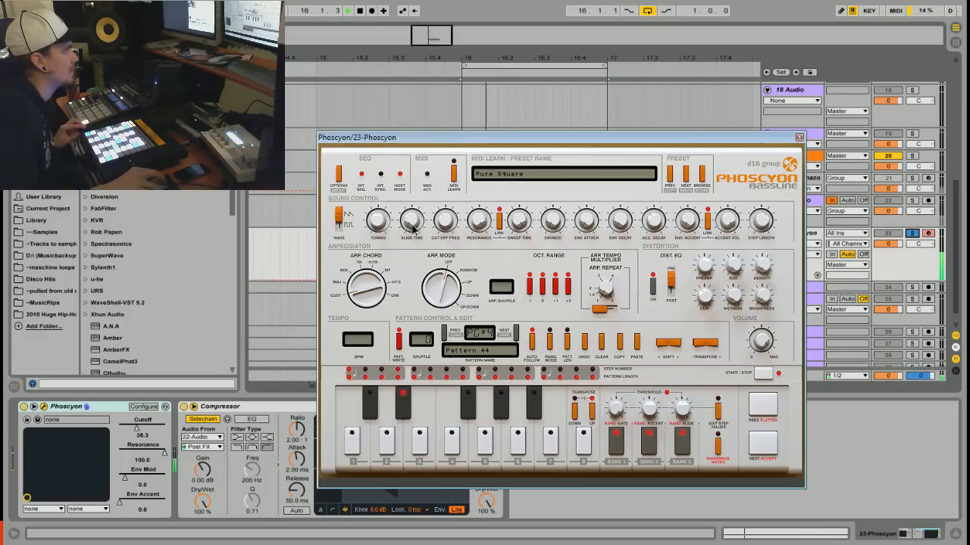
left_click_drag(413, 229, 451, 35)
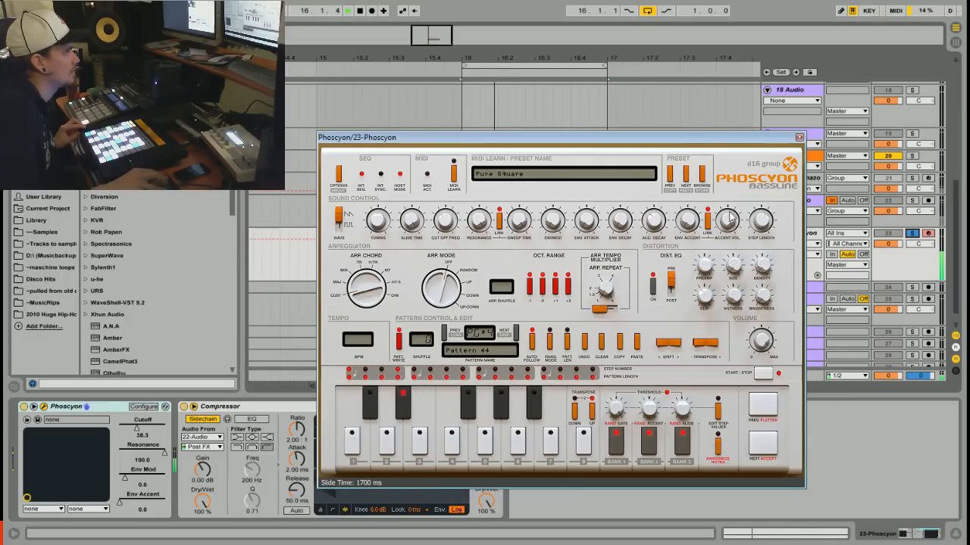
left_click(732, 225)
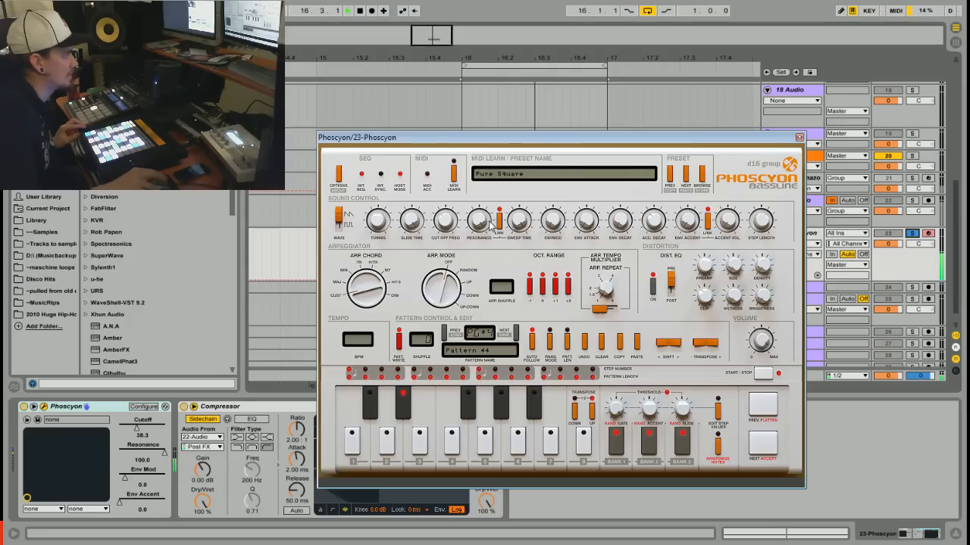
left_click_drag(411, 220, 402, 304)
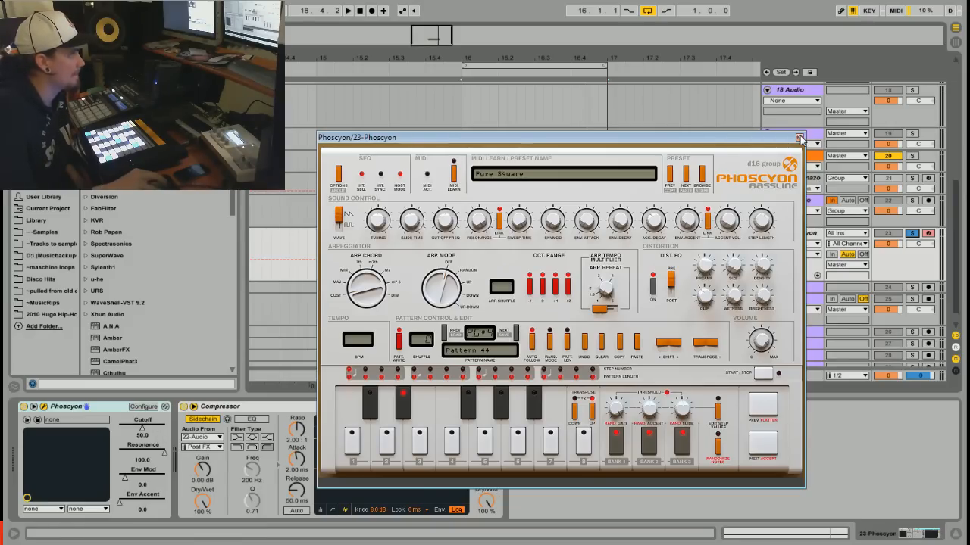
- Close the Phoscyon window and restore the full mix by unsoloing track 23 and reactivating the Drumazon track
left_click(799, 138)
left_click(913, 236)
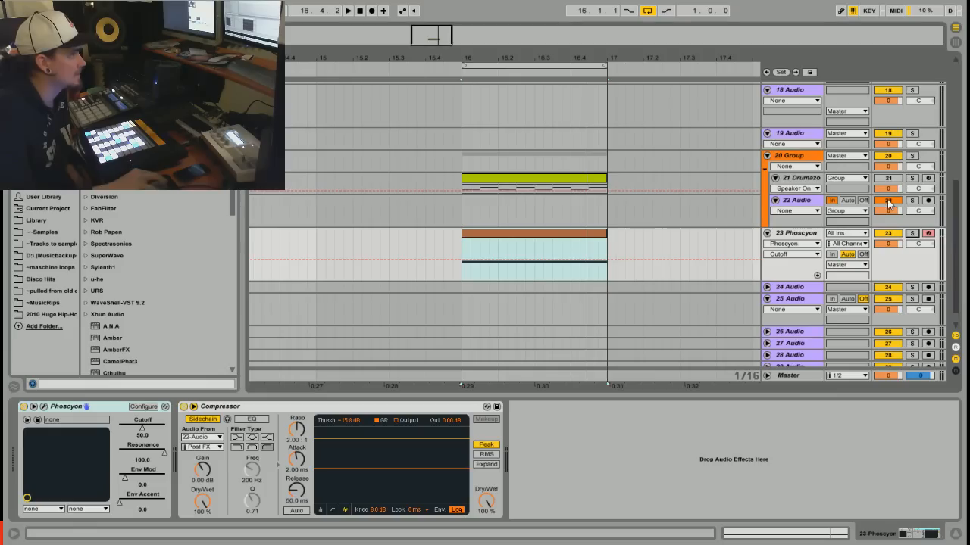
left_click(456, 73)
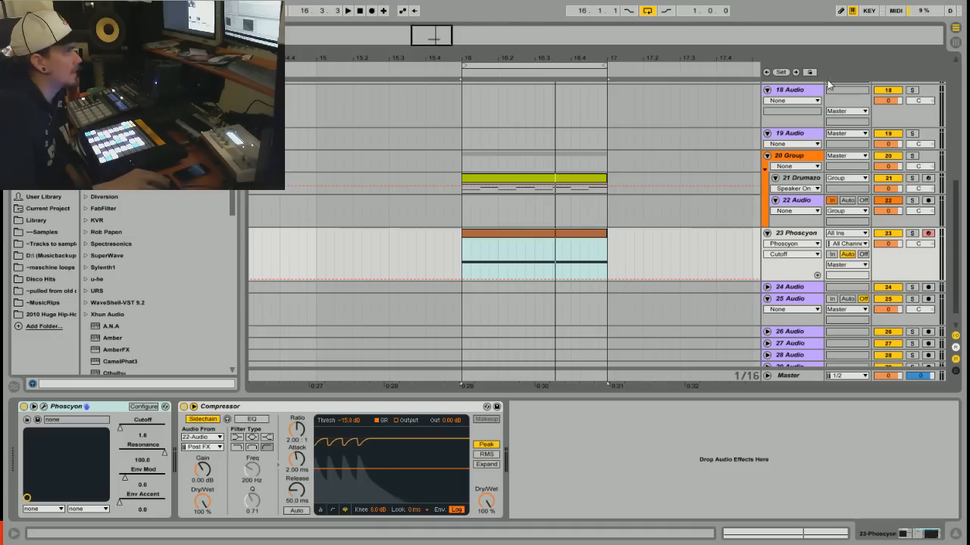
- Reduce the height of track 23 Phoscyon in the arrangement
left_click_drag(913, 275, 912, 260)
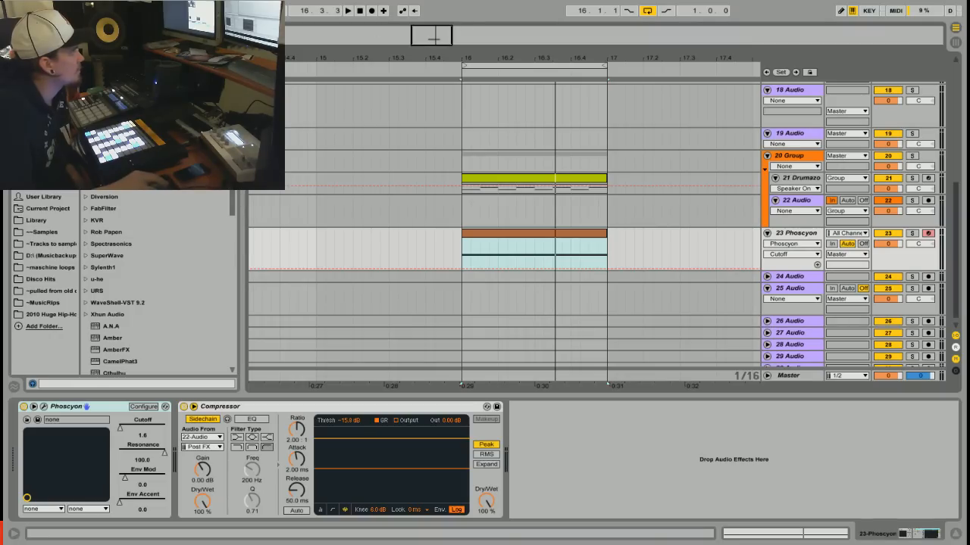
scroll(97, 191, "up", 1)
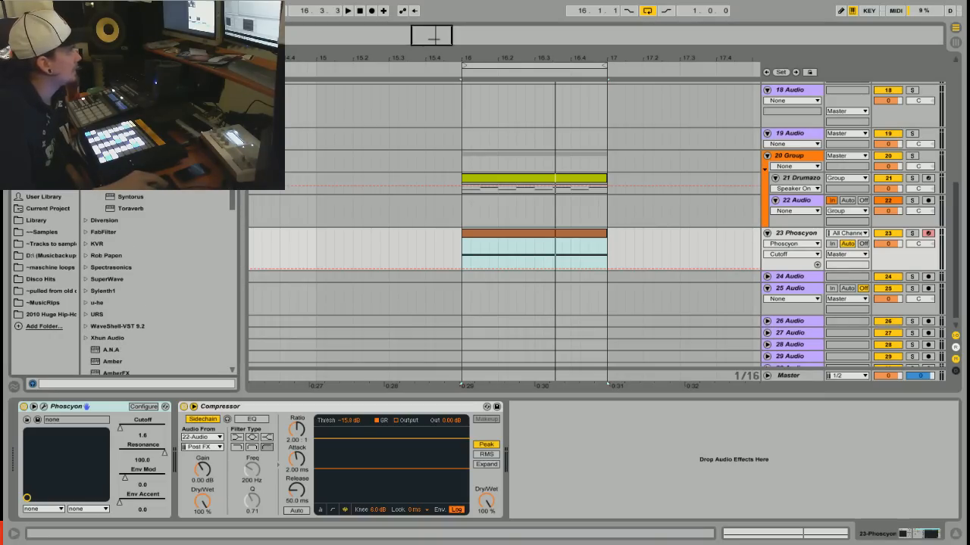